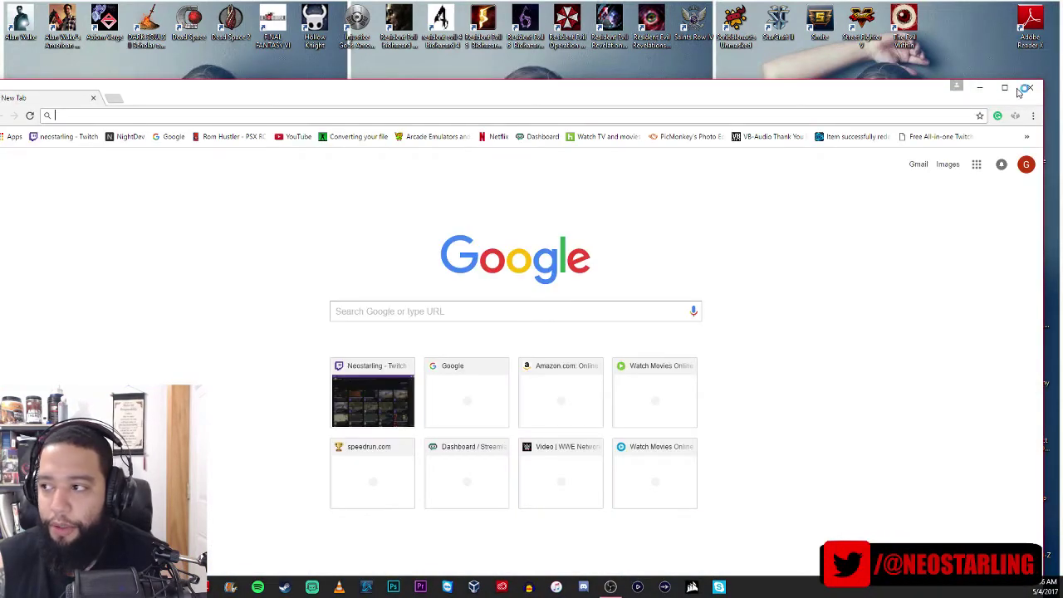
- Maximize the browser window, load the Streamlabs dashboard, and open The Jar widget settings
click(1004, 87)
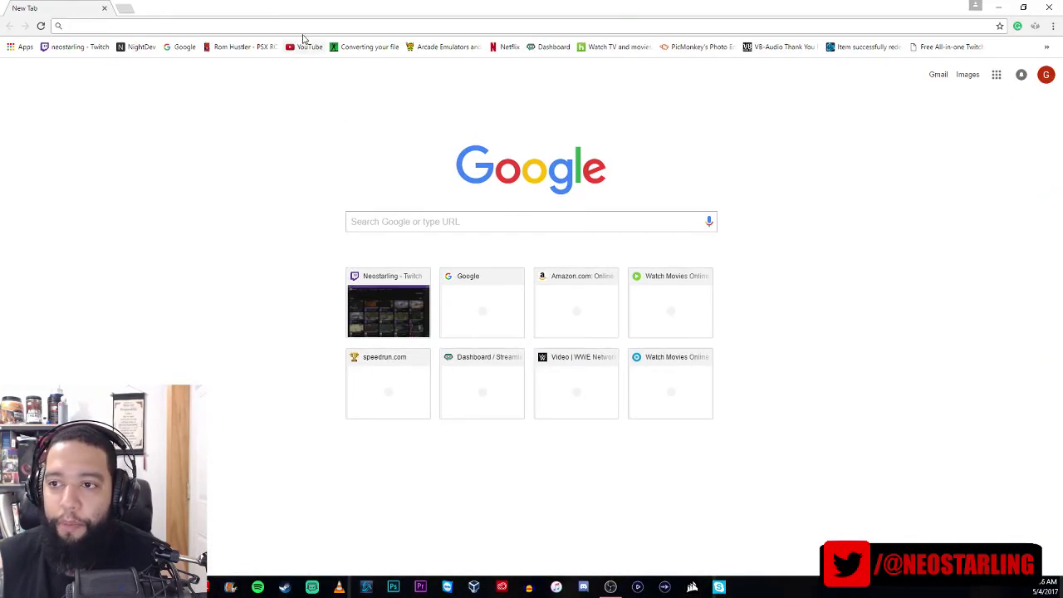
text(str)
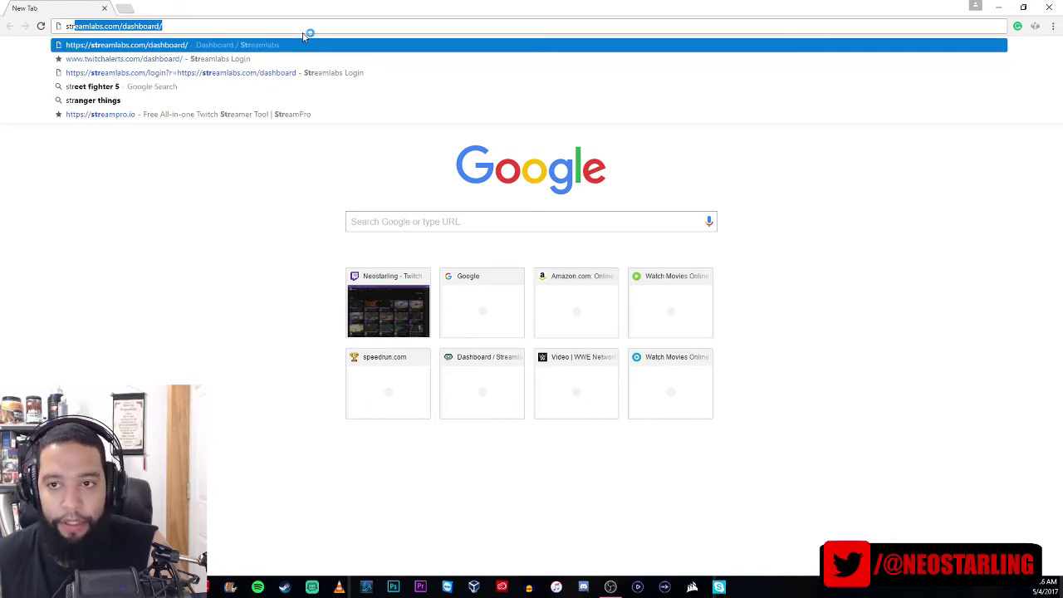
key(Return)
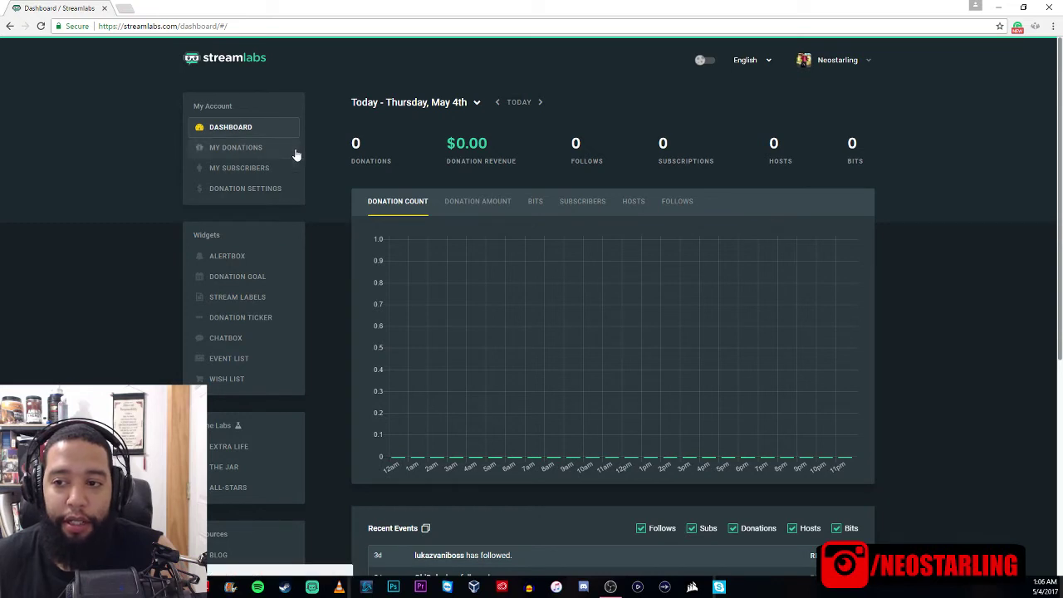
scroll(296, 155, down, 3)
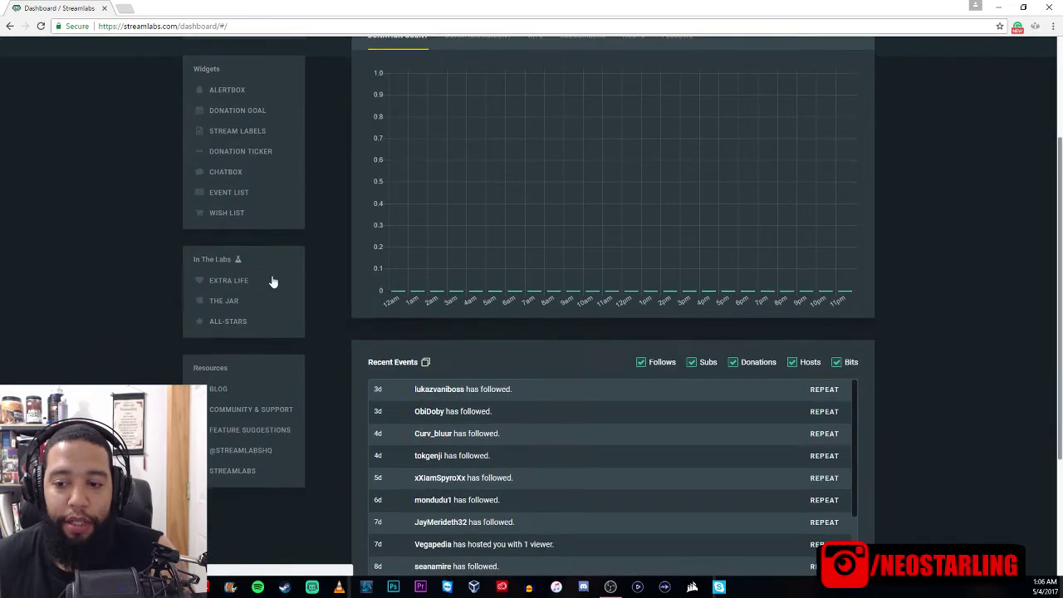
click(231, 306)
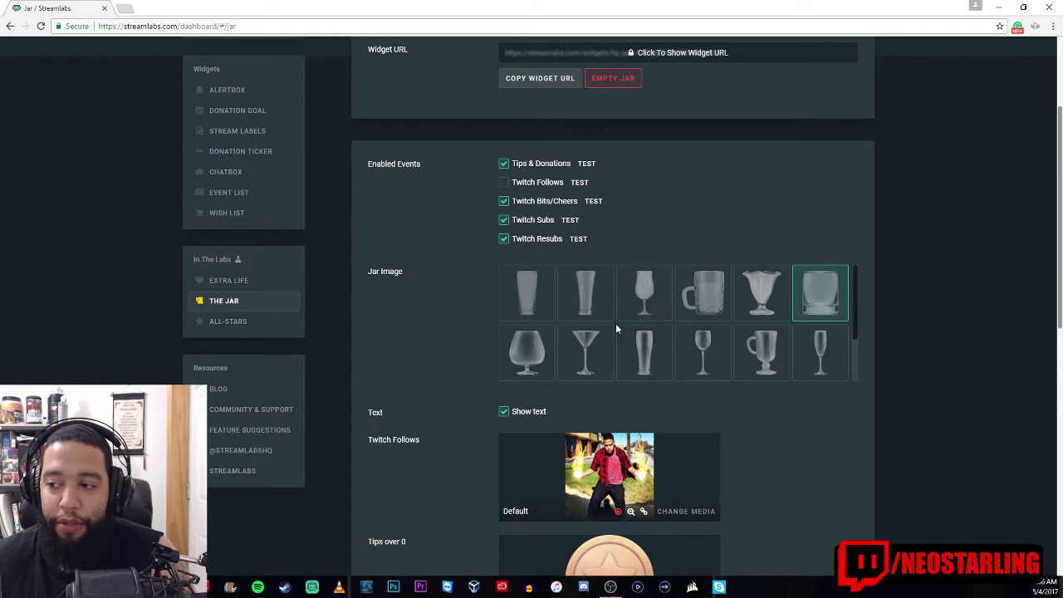
- Examine the tip jar's enabled events, jar images, follow and tip media, font, colour and minimum amount settings
scroll(834, 347, up, 2)
scroll(848, 368, down, 1)
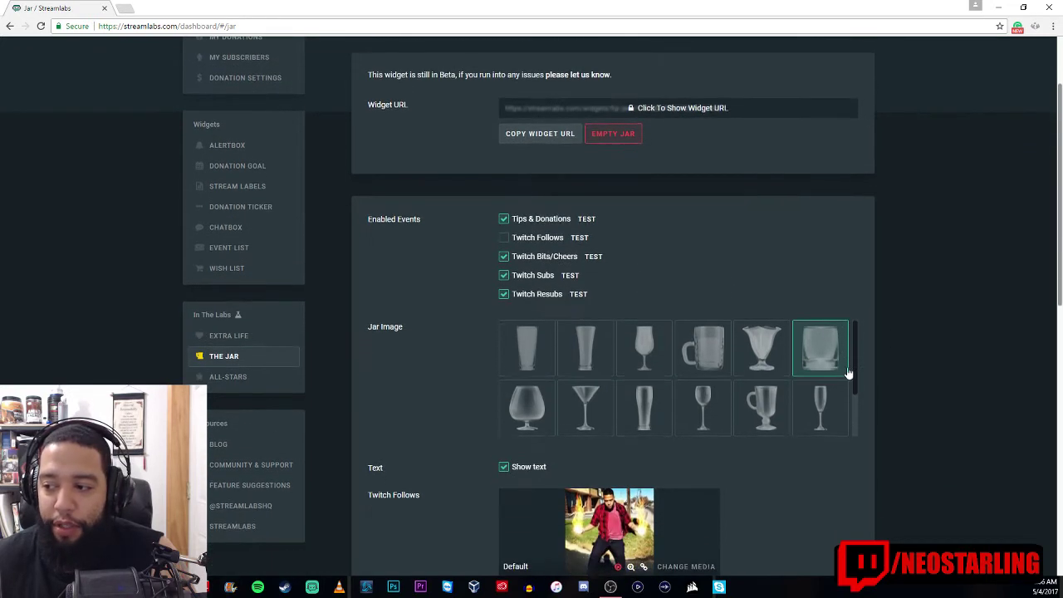
scroll(852, 399, down, 1)
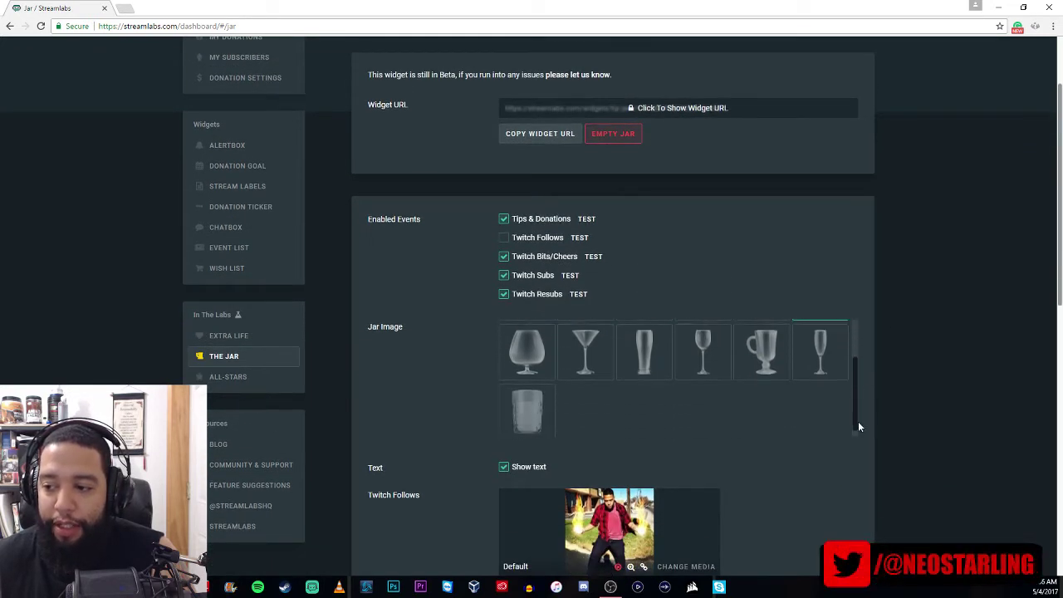
scroll(858, 421, up, 1)
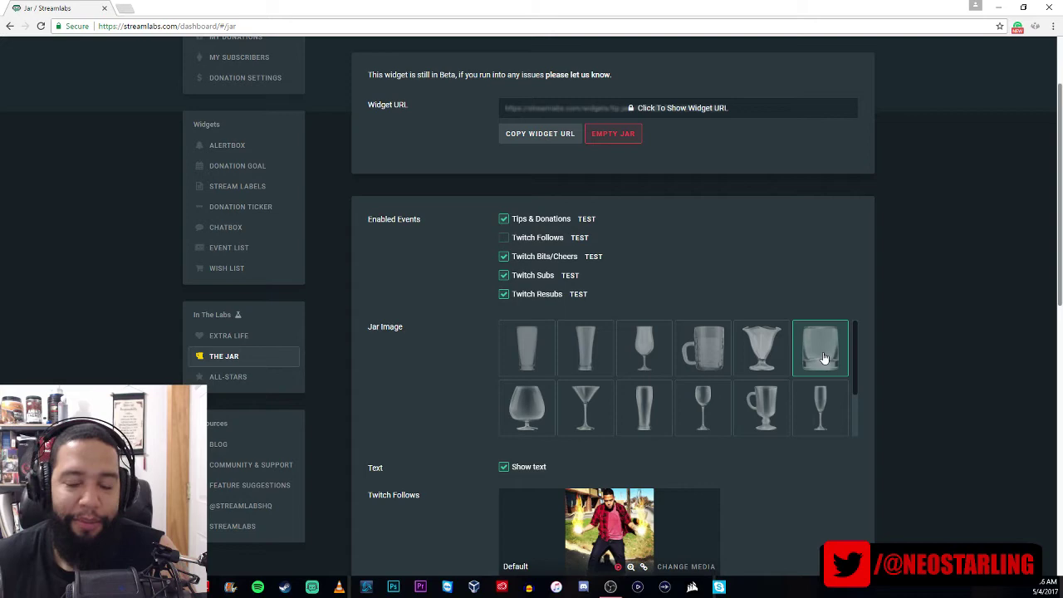
scroll(889, 333, down, 1)
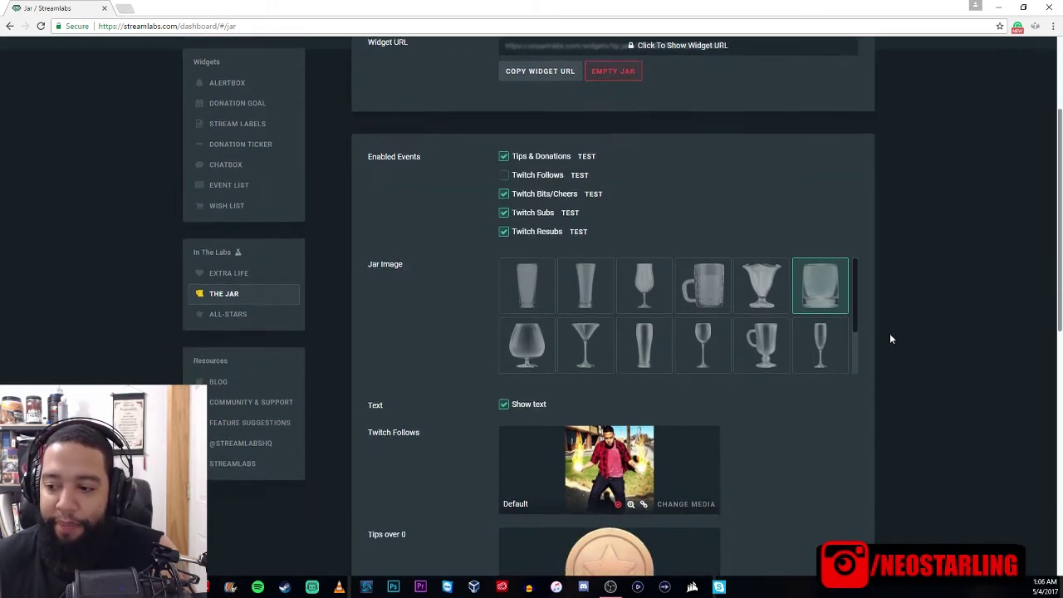
scroll(890, 339, down, 2)
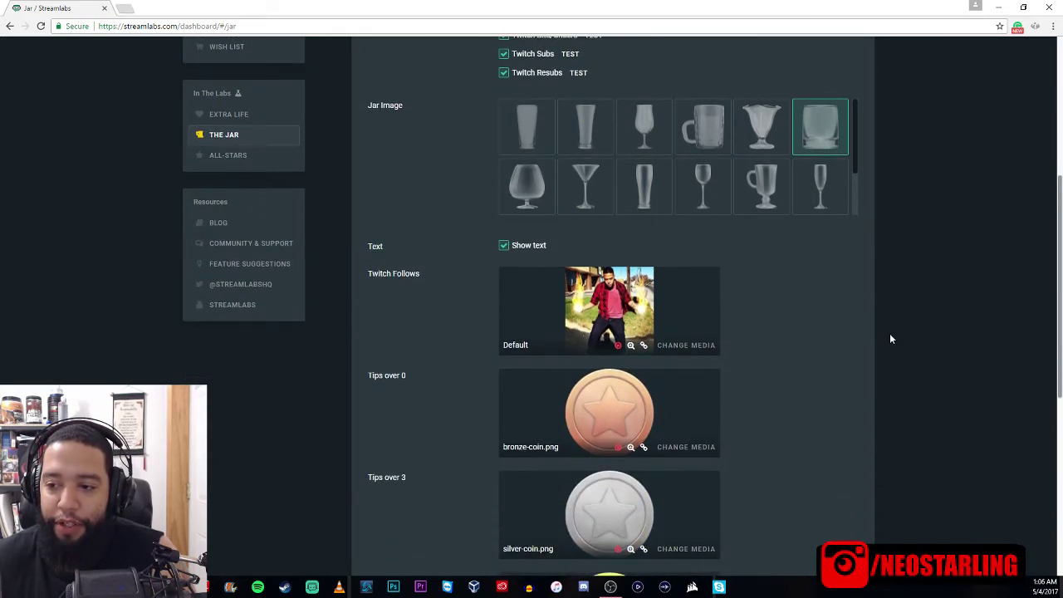
scroll(890, 339, down, 1)
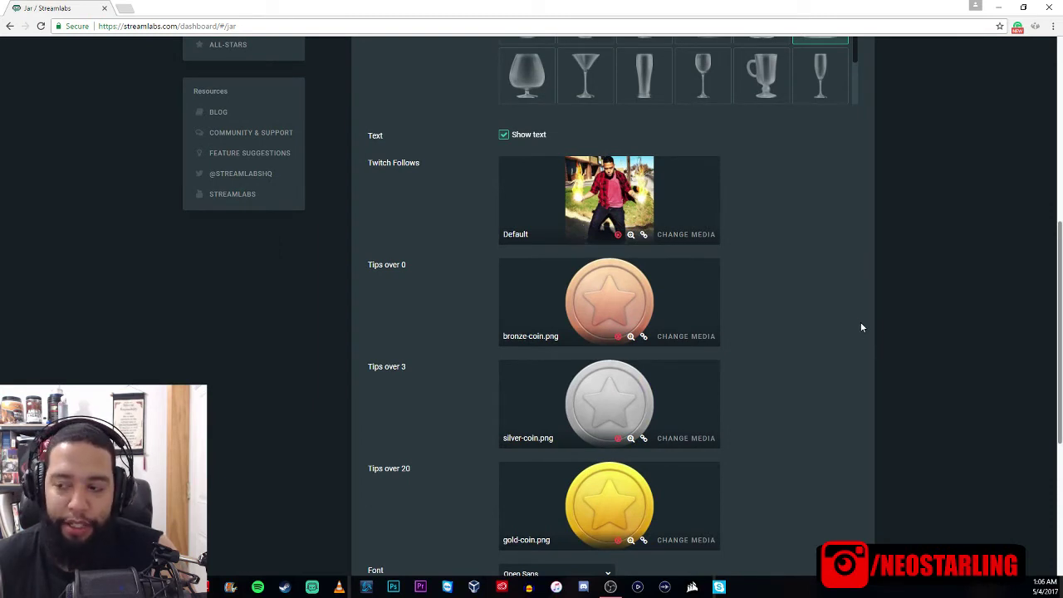
scroll(850, 279, down, 1)
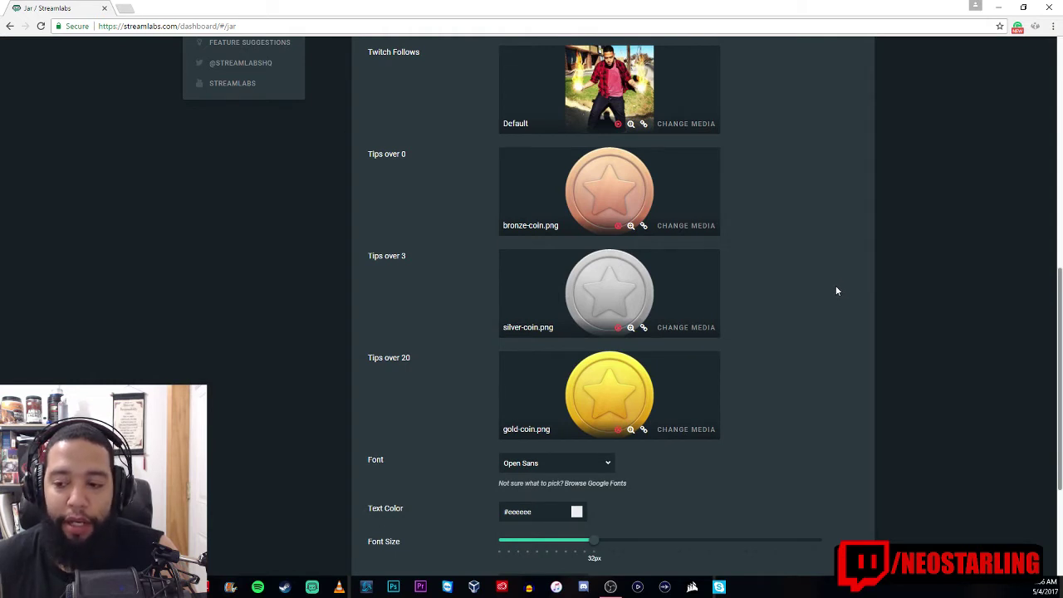
scroll(836, 289, down, 1)
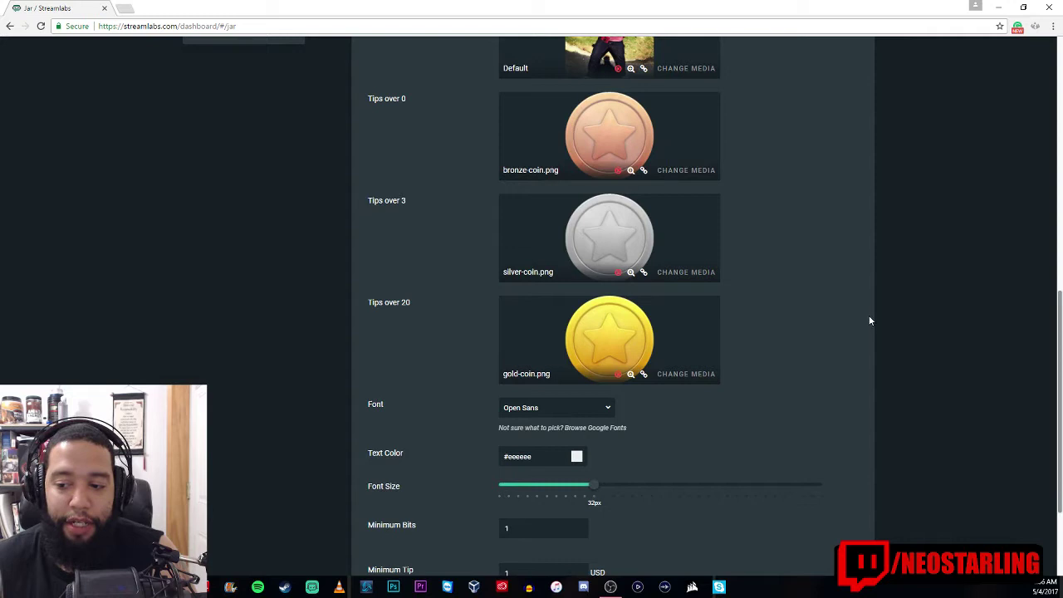
scroll(869, 321, down, 1)
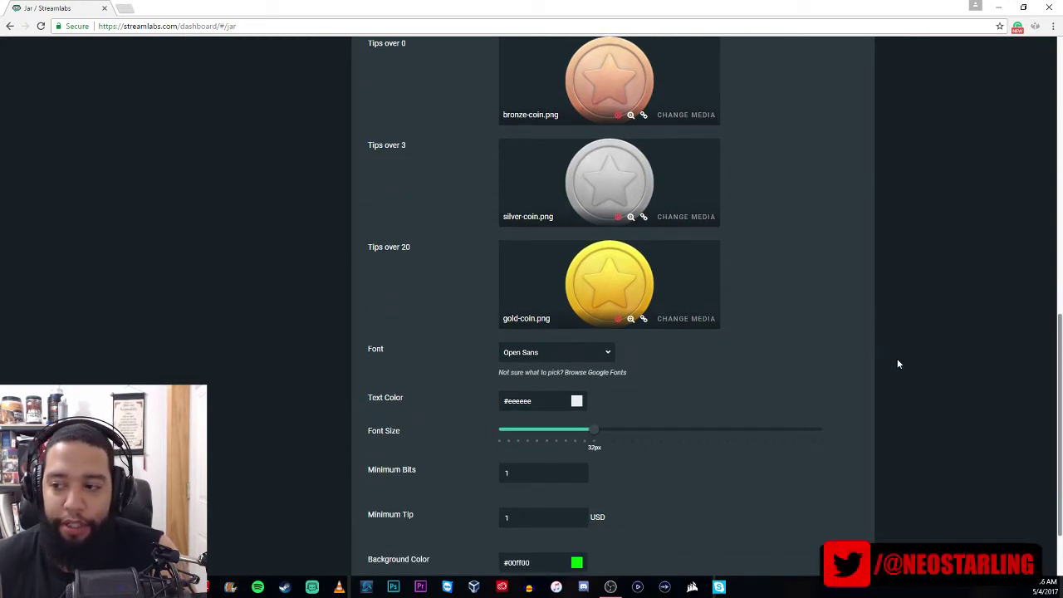
scroll(897, 363, up, 7)
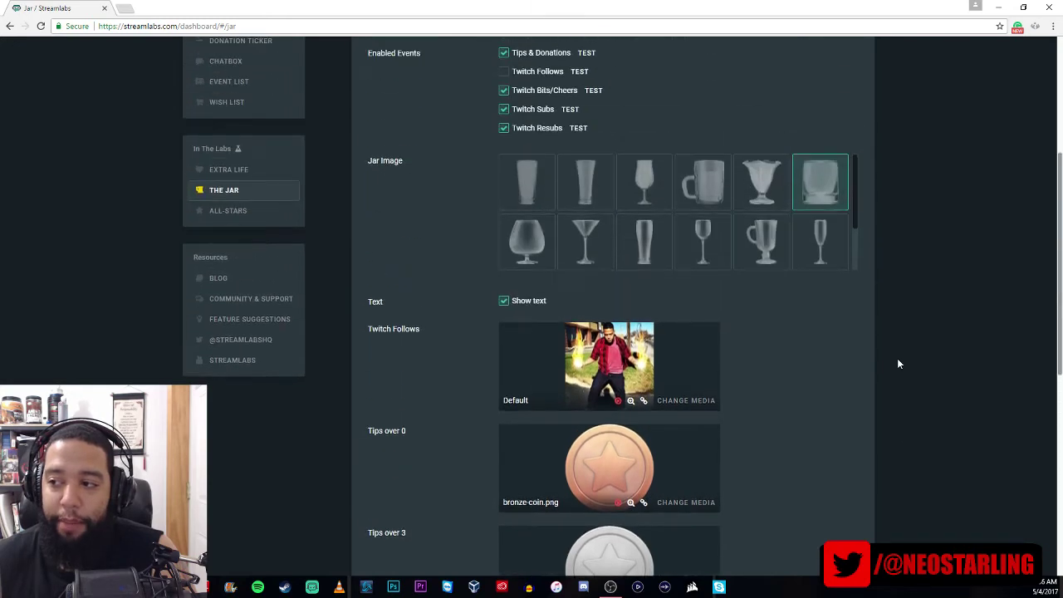
scroll(838, 221, up, 5)
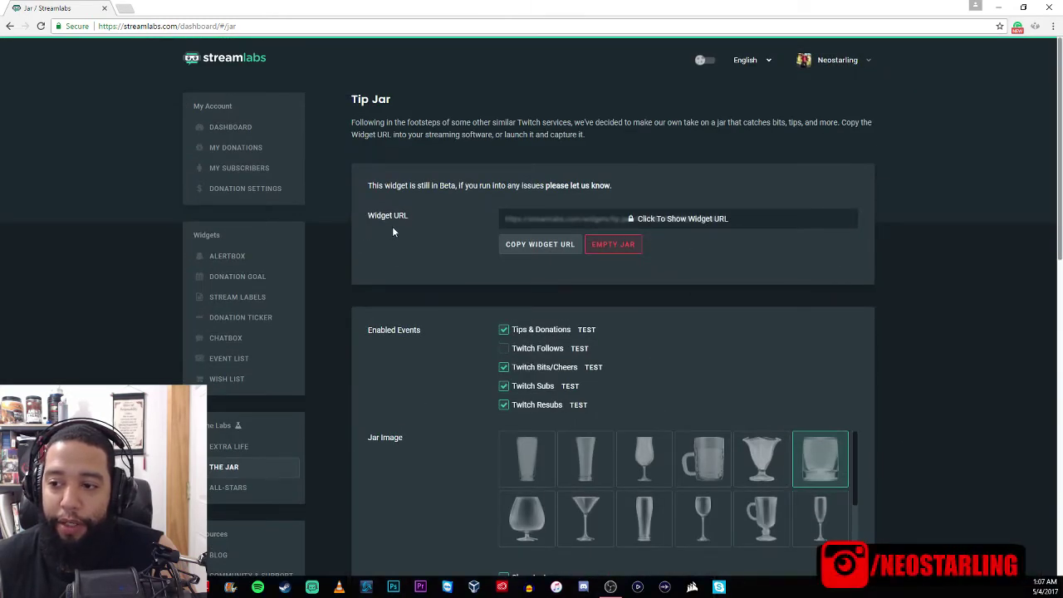
- Reveal and copy the tip jar's widget URL, and minimize the browser
click(696, 221)
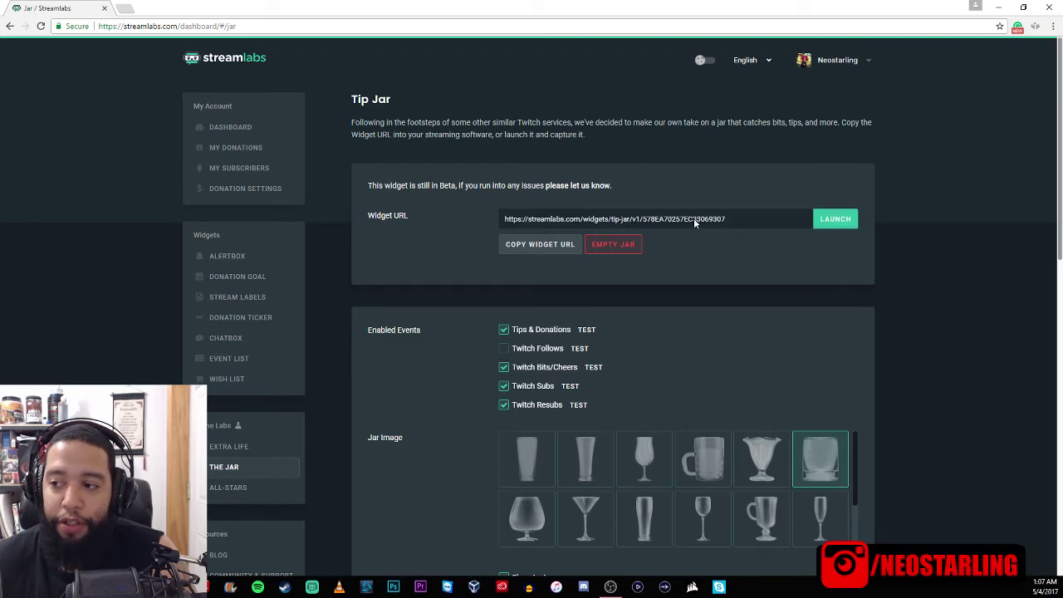
click(528, 249)
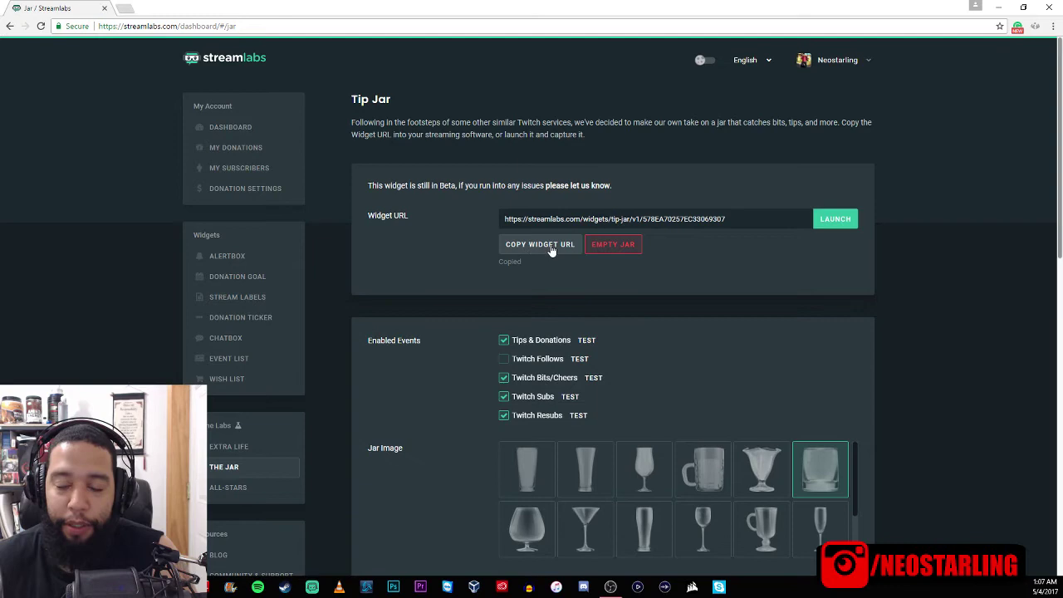
click(1023, 7)
click(981, 87)
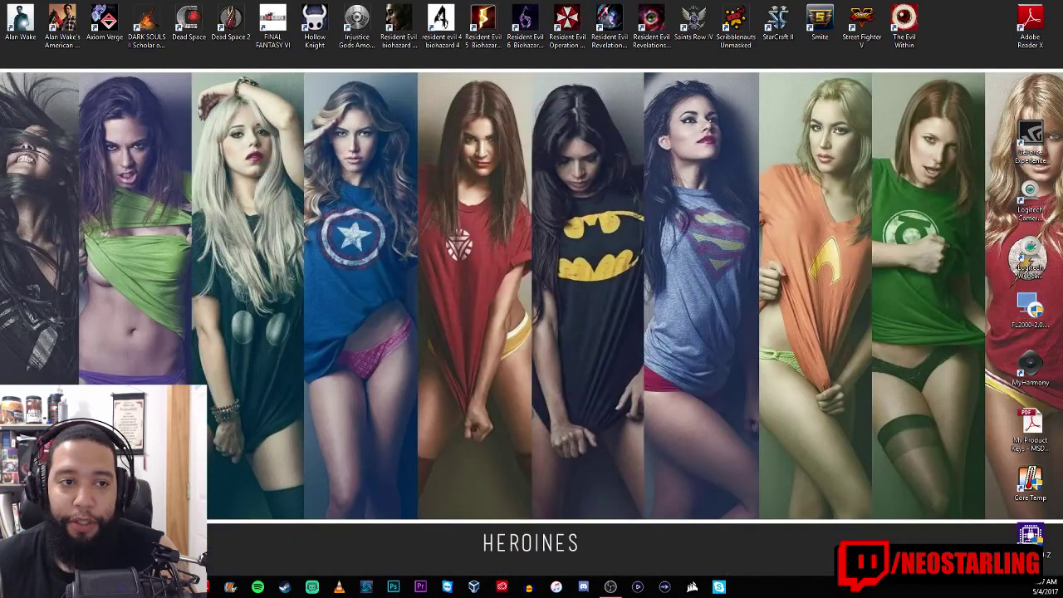
- Switch to OBS, add the existing Bits Cup browser source as visible, and move it to the lower-right part of the preview canvas
click(611, 587)
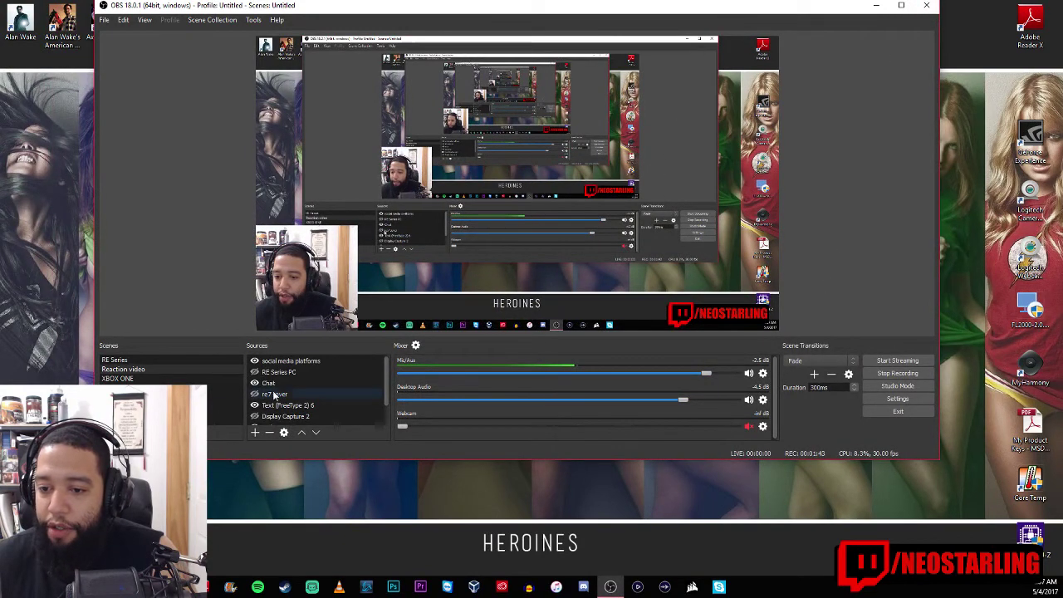
right_click(341, 361)
mouse_move(443, 363)
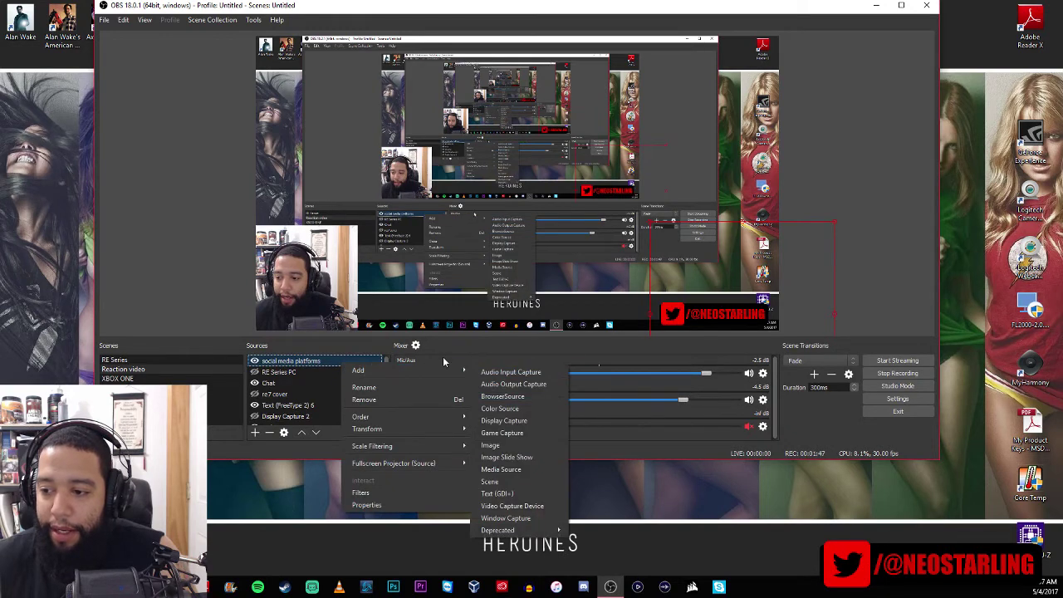
click(499, 398)
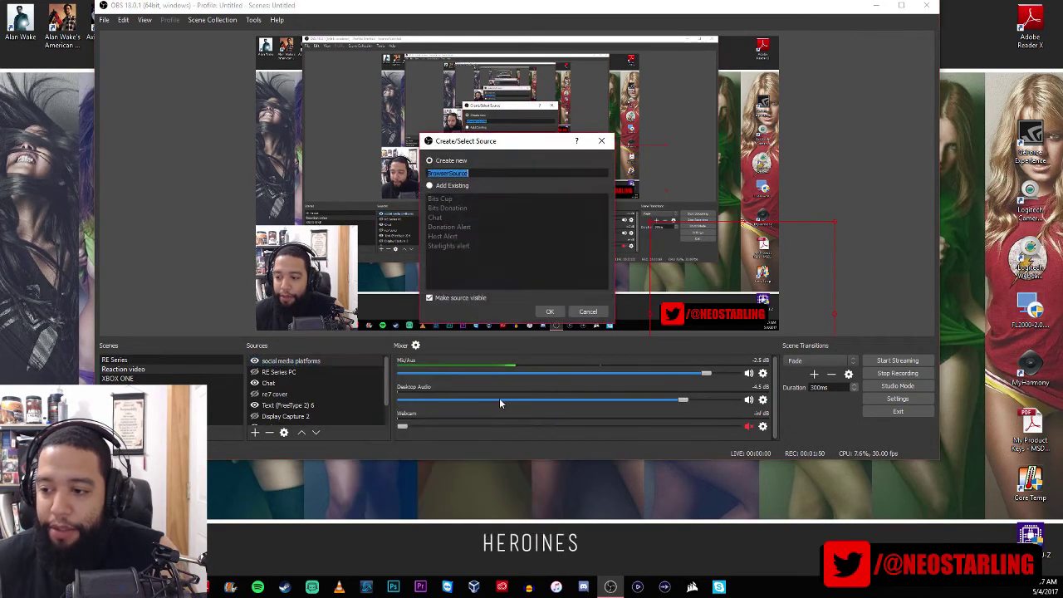
click(430, 186)
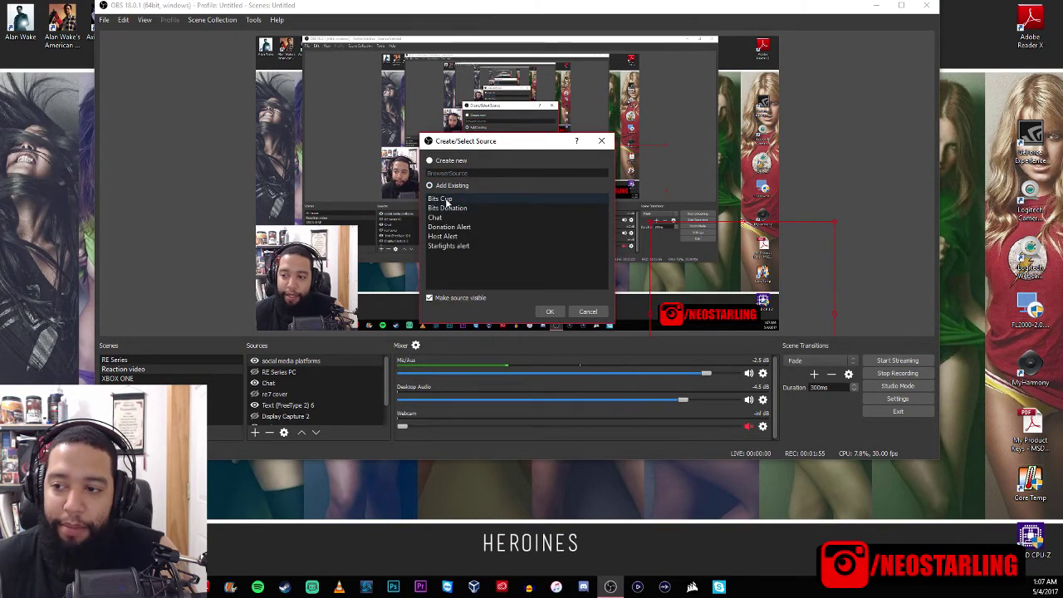
click(446, 201)
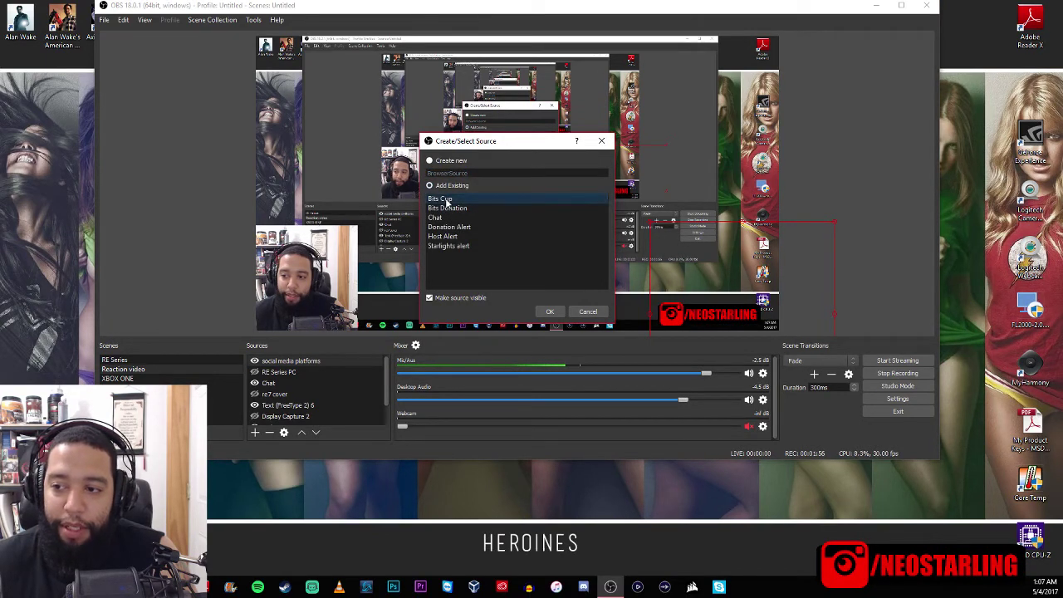
click(552, 313)
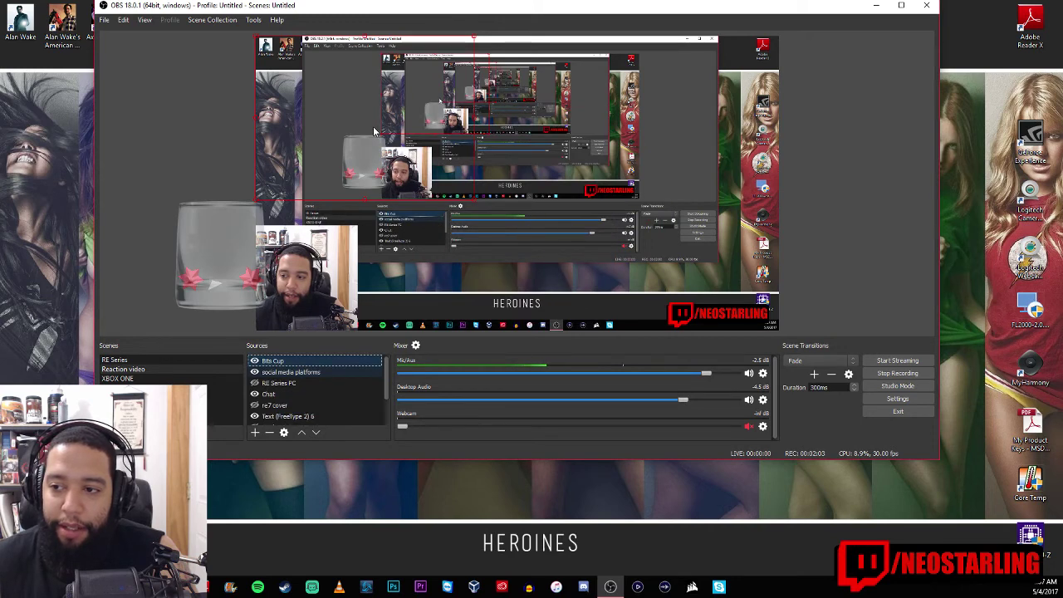
click(396, 329)
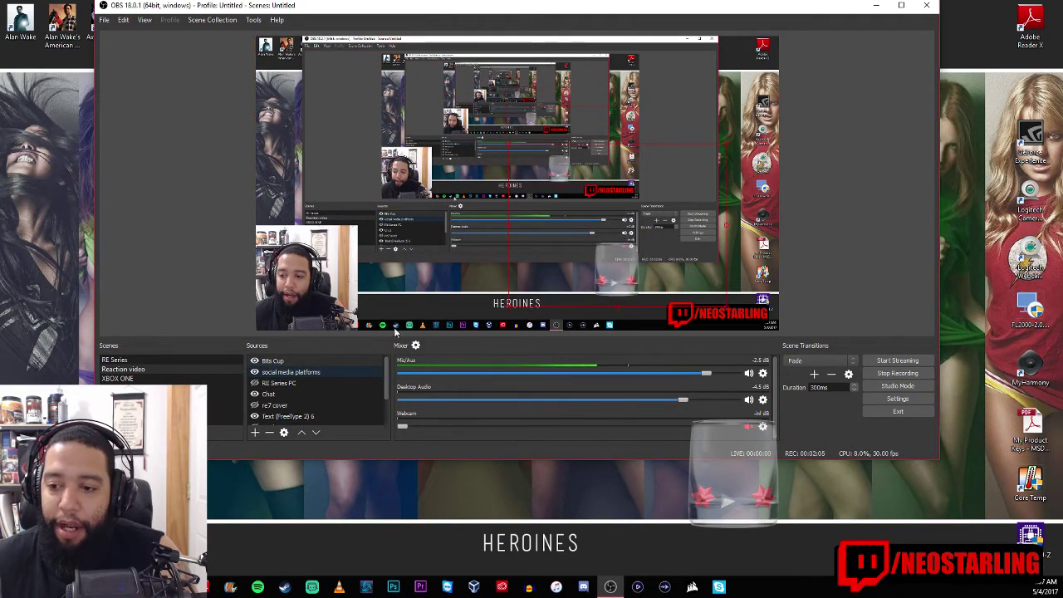
- Replace the URL in the Bits Cup source's properties with the copied tip jar widget URL
right_click(295, 363)
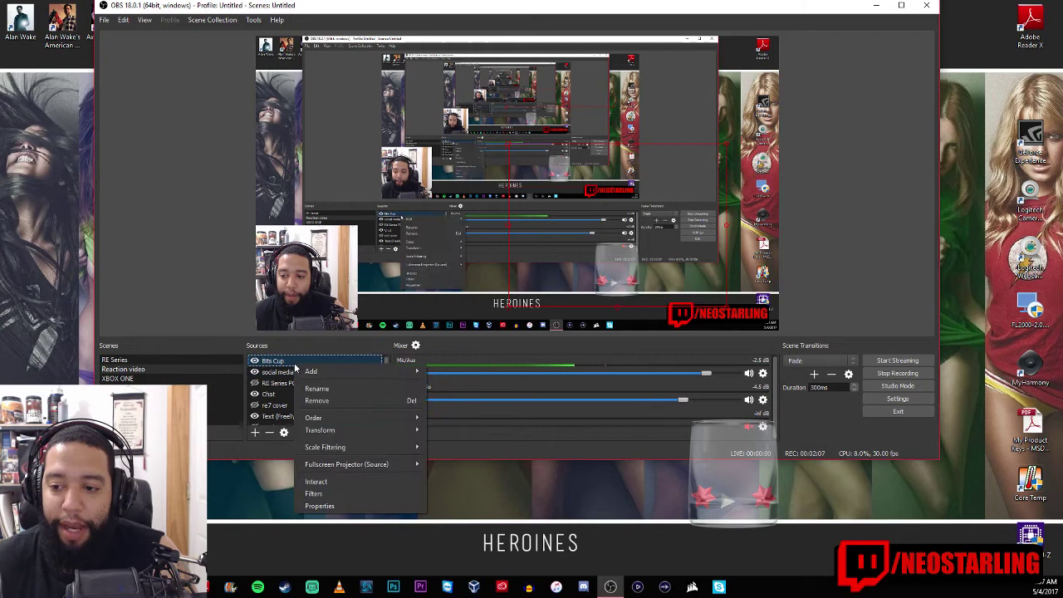
click(355, 505)
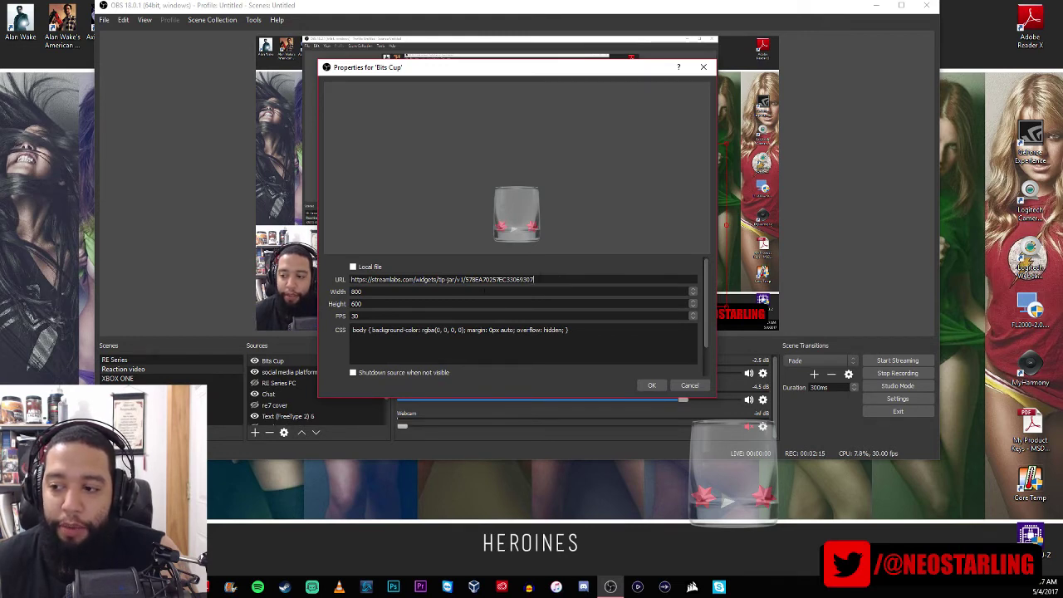
drag(538, 279, 349, 280)
key(BackSpace)
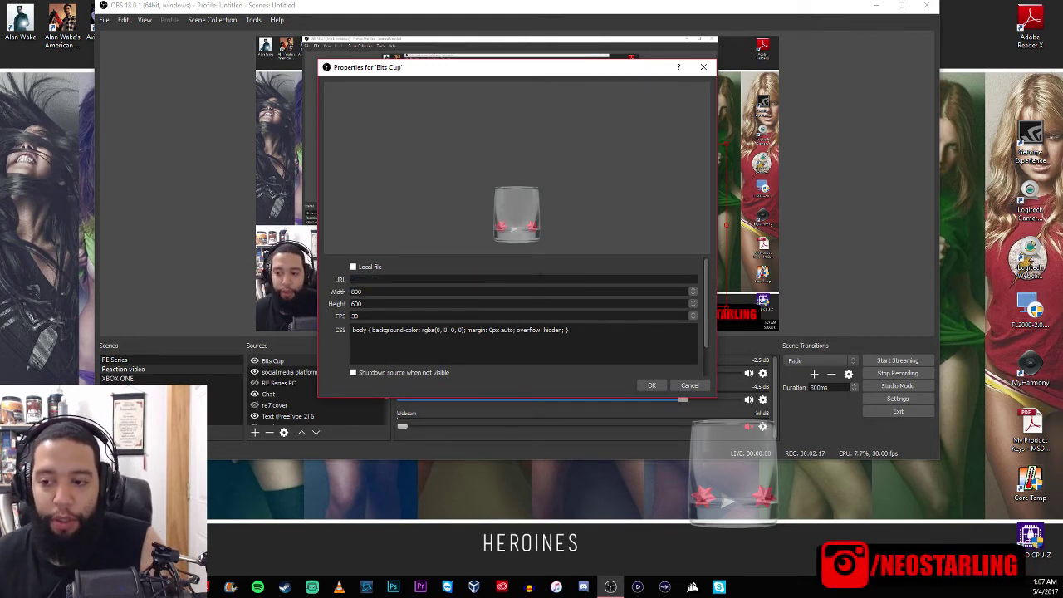
key(ctrl+v)
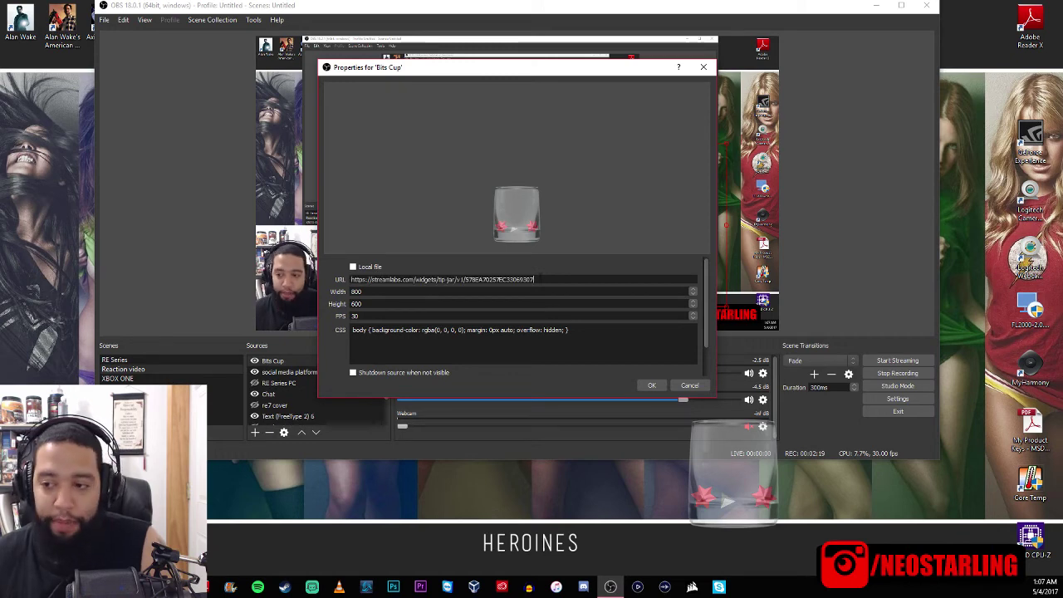
click(653, 387)
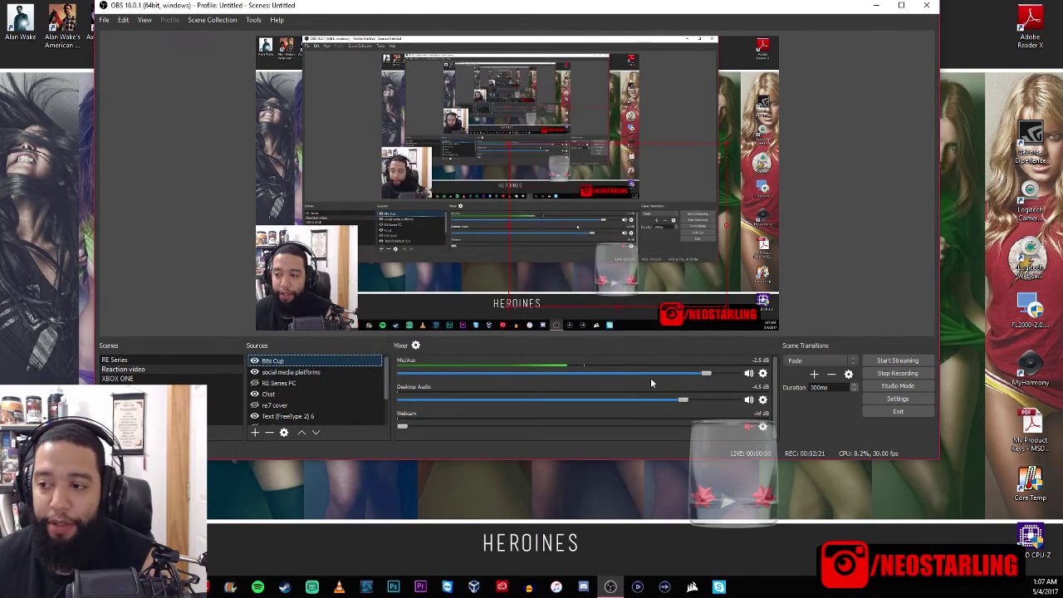
- Move the Bits Cup source higher on the preview canvas
click(620, 221)
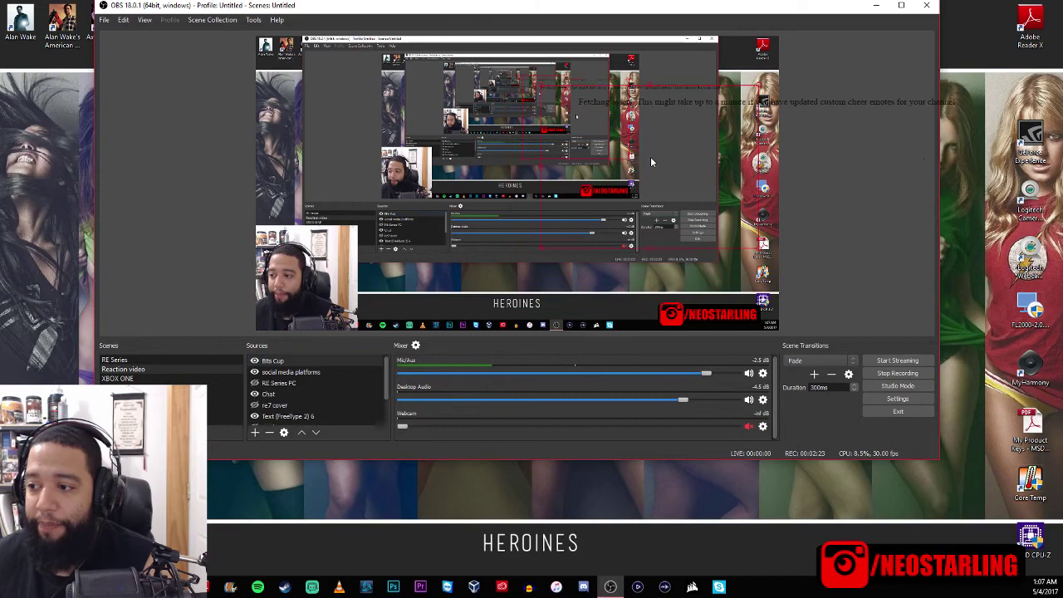